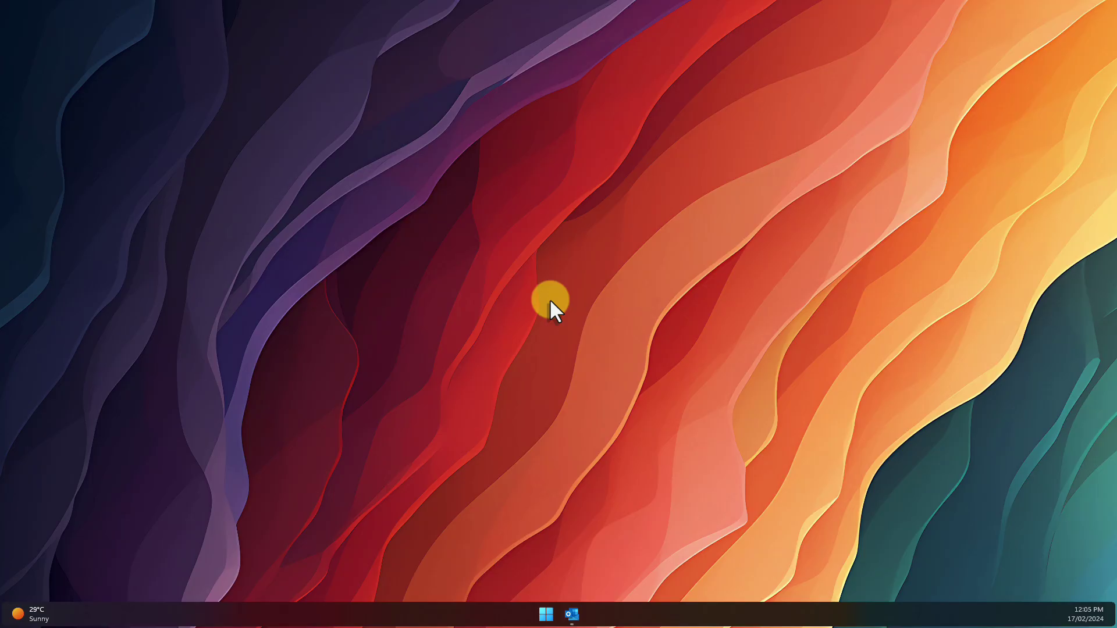
Step: Launch Outlook from the taskbar so the Inbox and folder list appear
{"action": "left_click", "coordinate": [572, 615]}
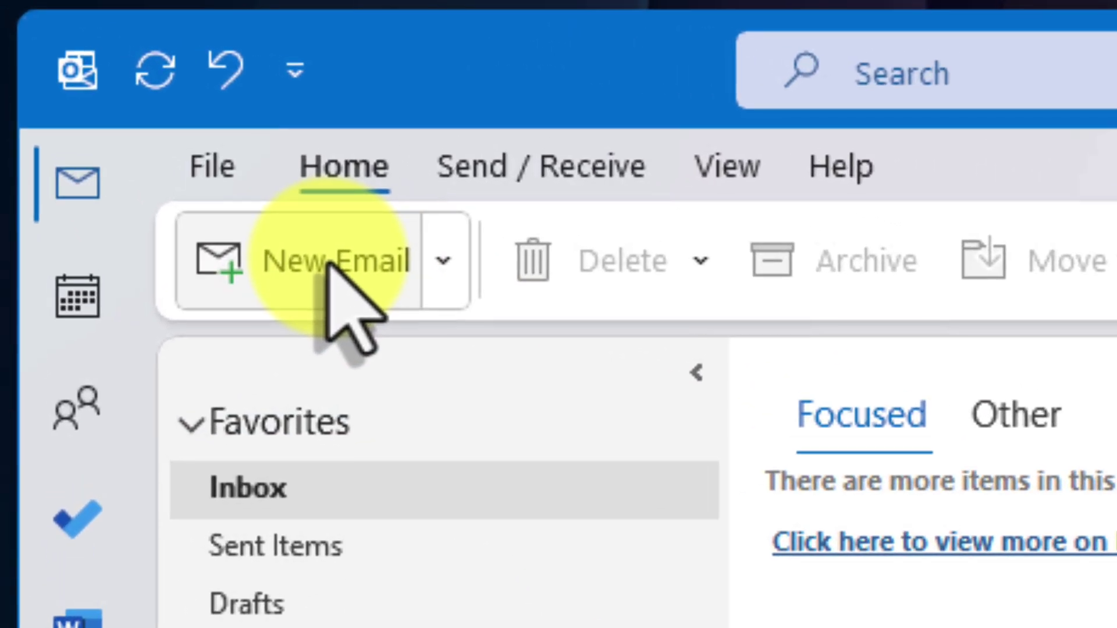
Step: Create a new email with the saved recipient and subject 'Paul to Paul – A Mission of Utmost Importance'
{"action": "left_click", "coordinate": [328, 255]}
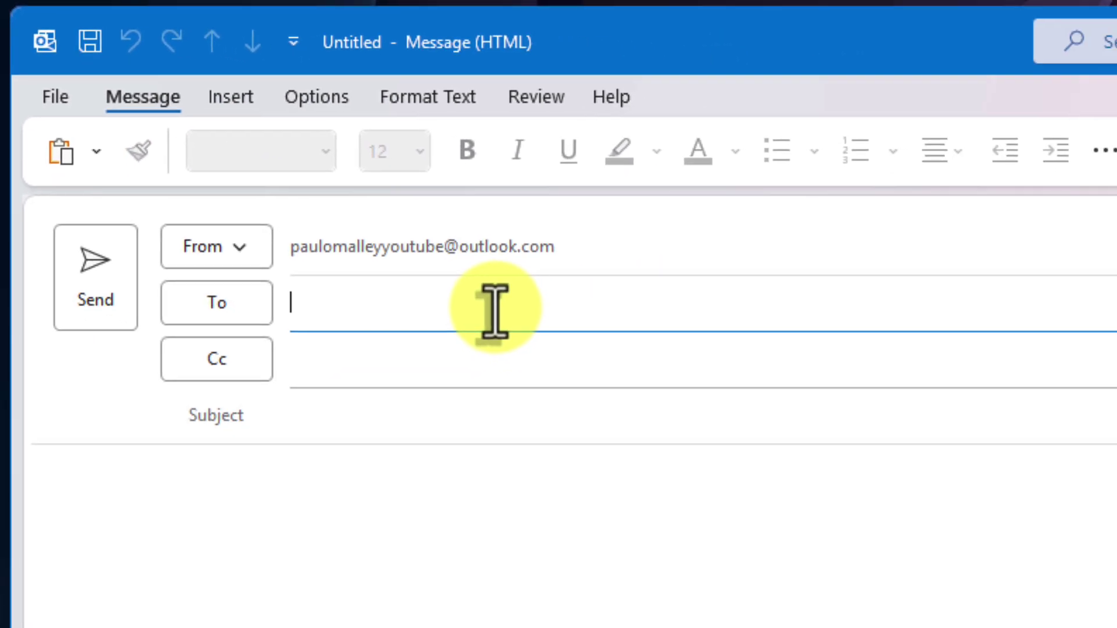
{"action": "key", "text": "super+v"}
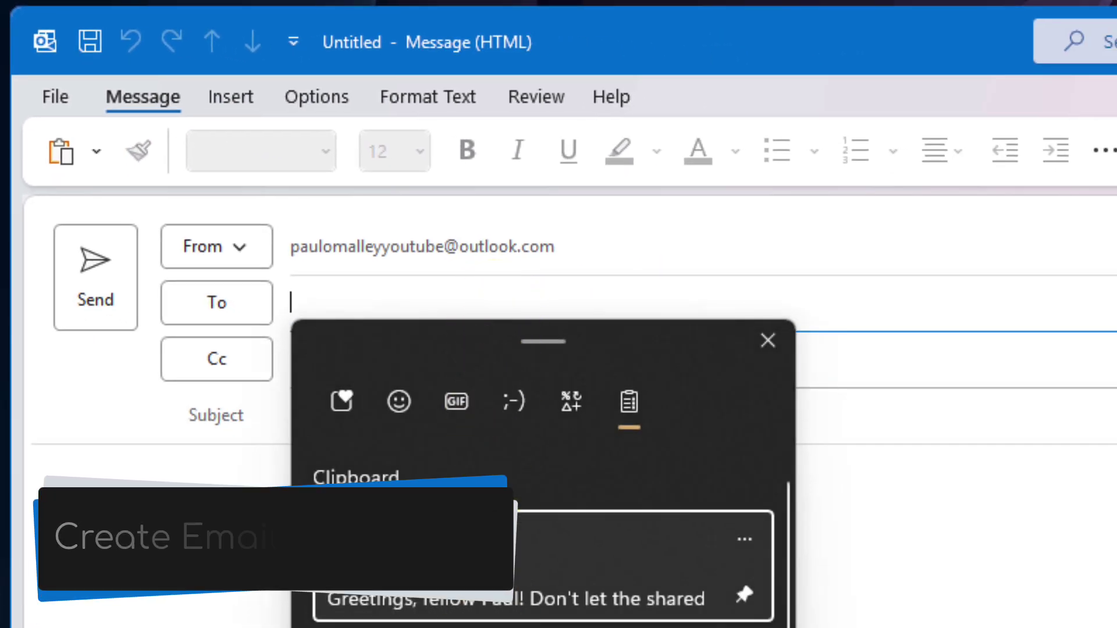
{"action": "left_click", "coordinate": [467, 616]}
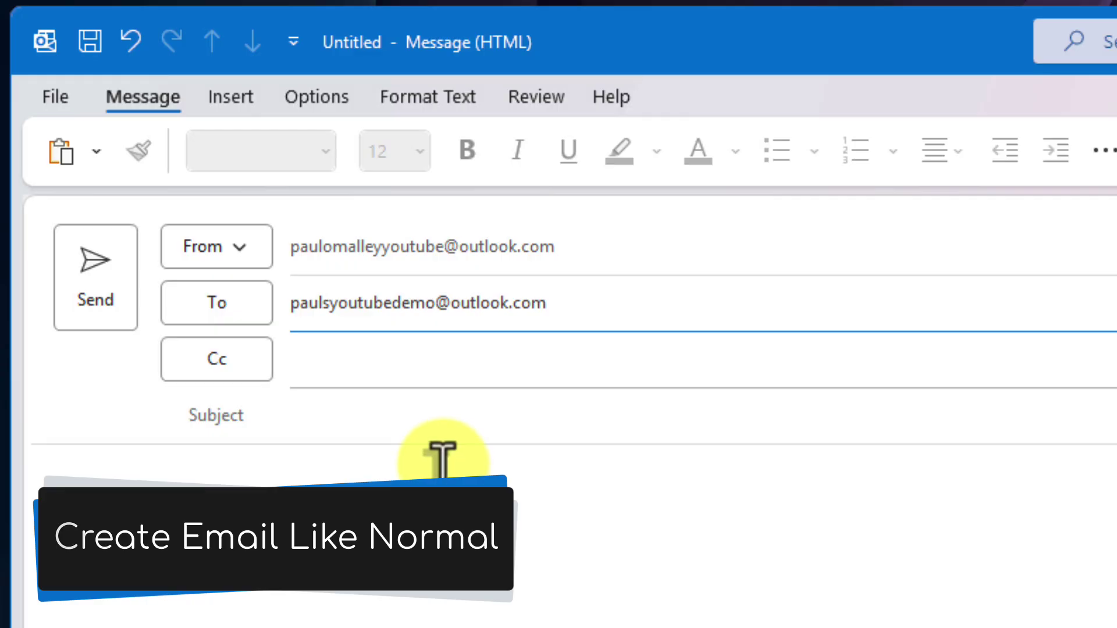
{"action": "left_click", "coordinate": [417, 419]}
{"action": "key", "text": "super+v"}
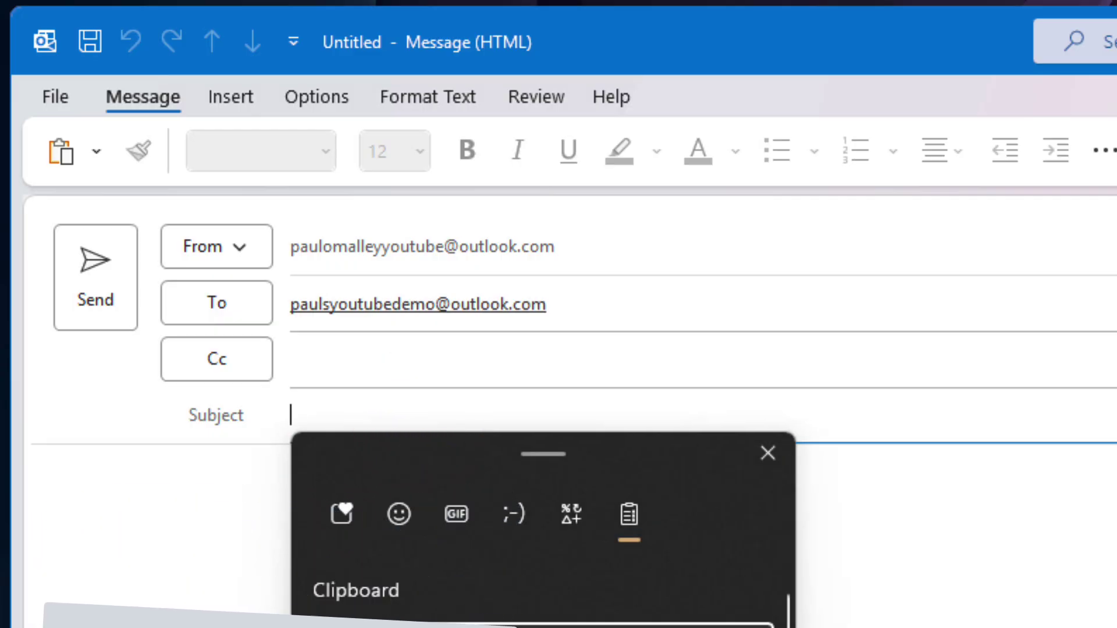
{"action": "key", "text": "Return"}
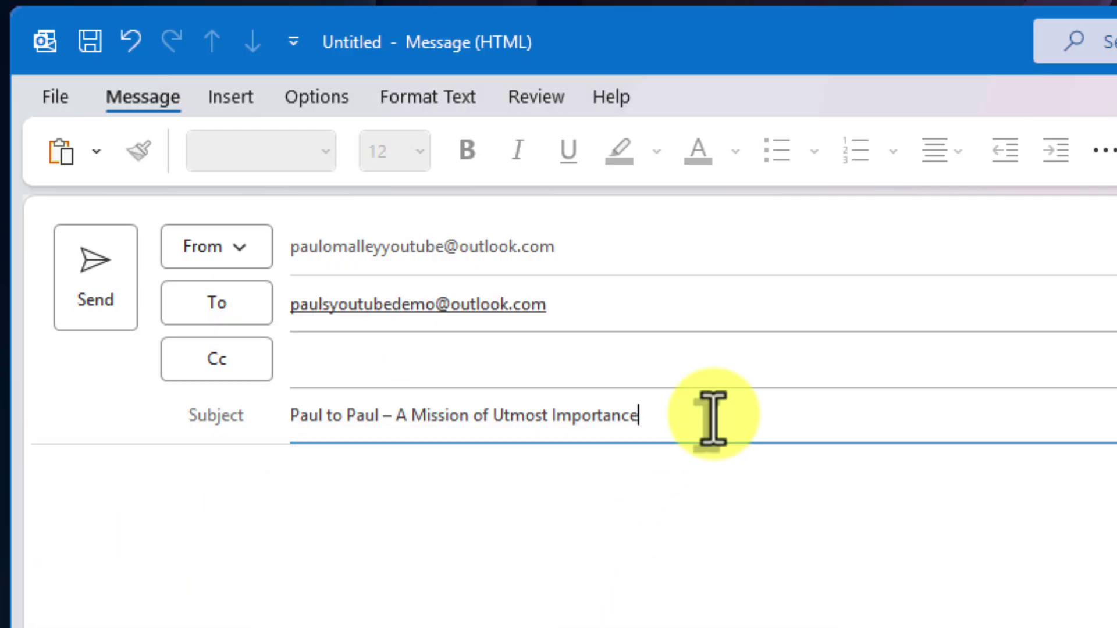
Step: Paste the saved greeting and Friday-deadline task request into the message body
{"action": "left_click", "coordinate": [205, 489]}
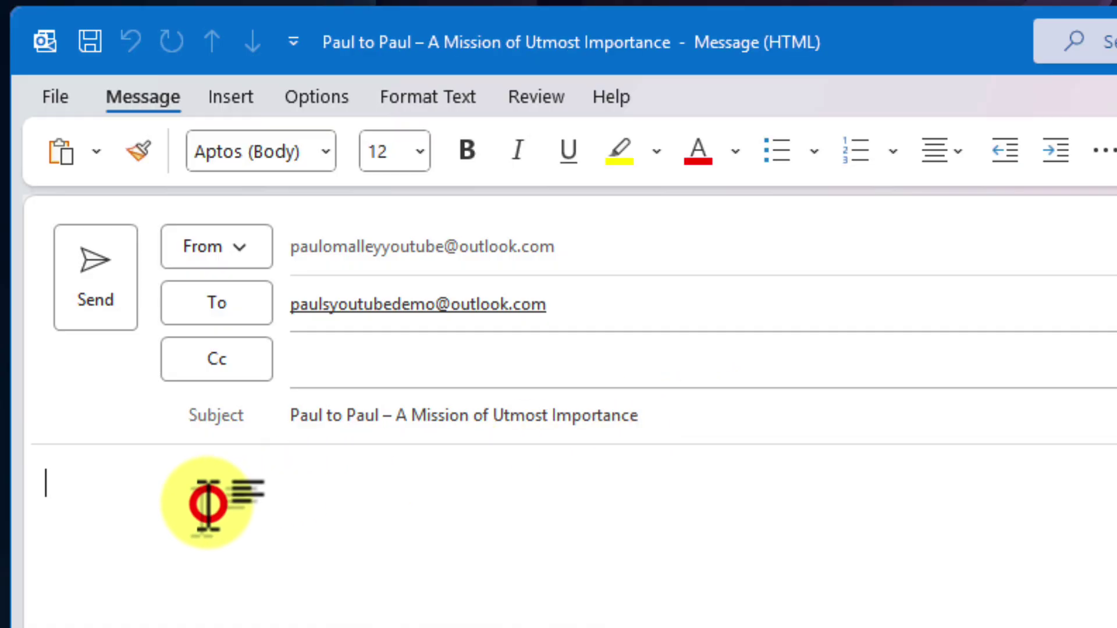
{"action": "key", "text": "super+v"}
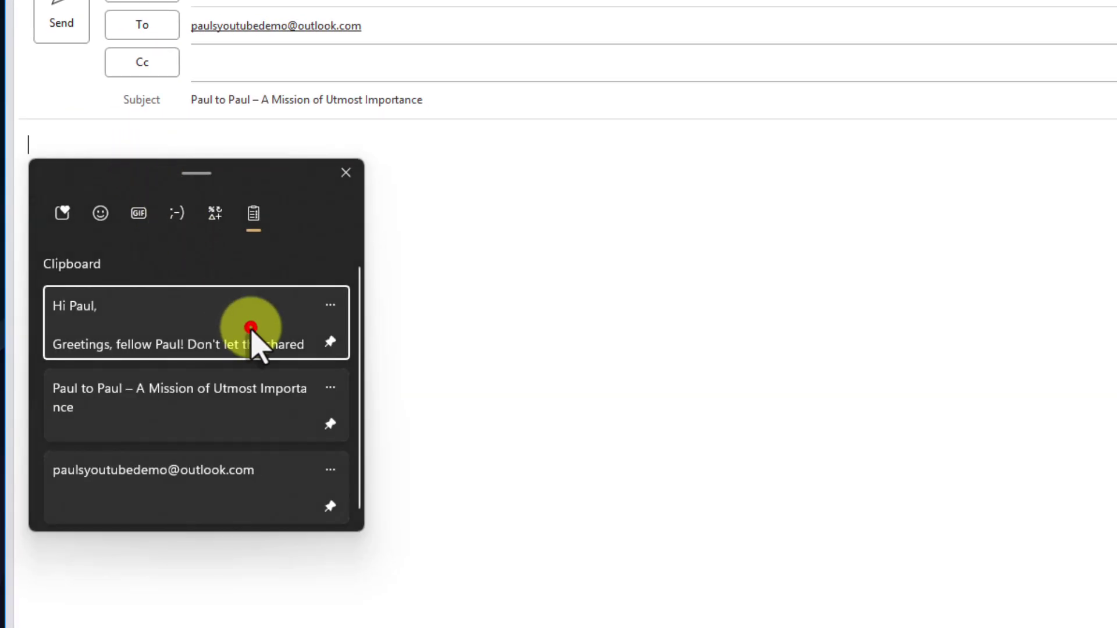
{"action": "left_click", "coordinate": [254, 333]}
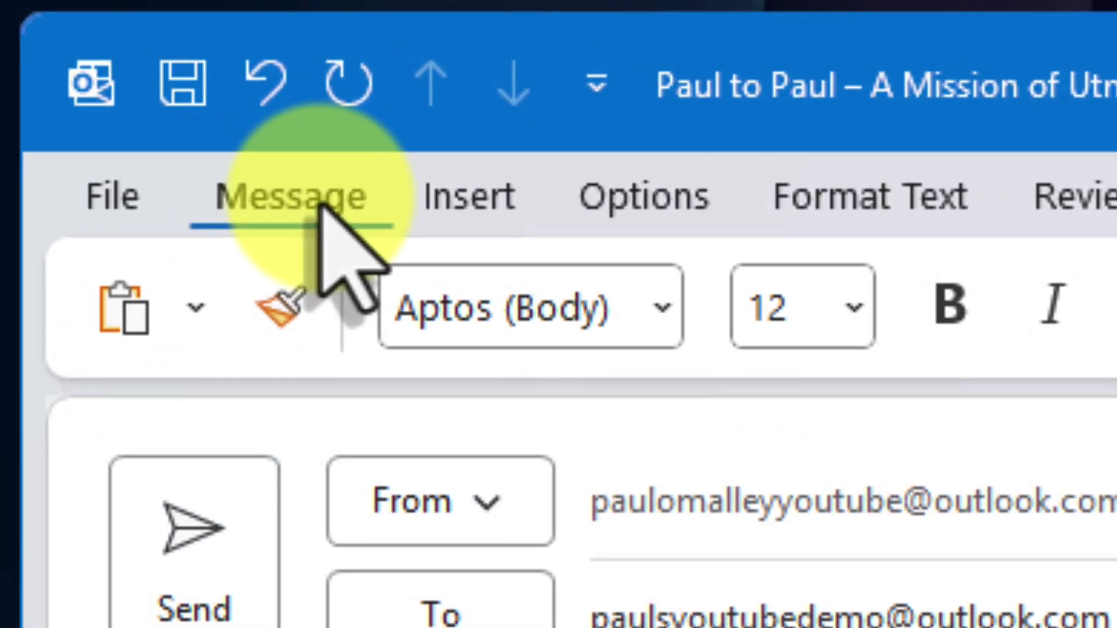
Step: Set the message to High Importance and show the Follow Up flag options
{"action": "left_click", "coordinate": [323, 209]}
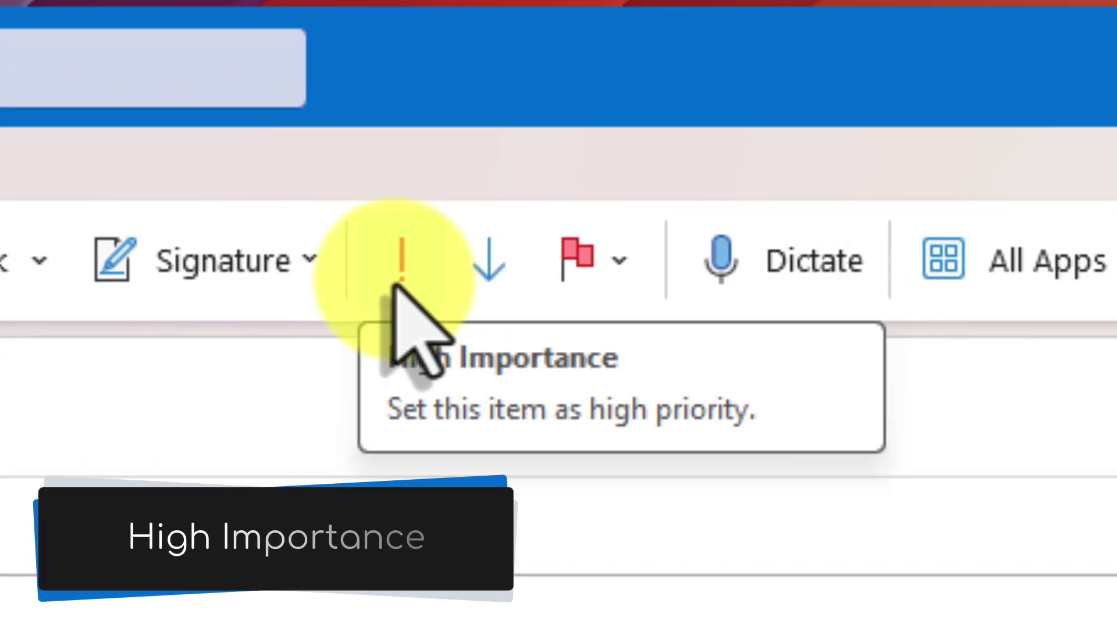
{"action": "left_click", "coordinate": [395, 282]}
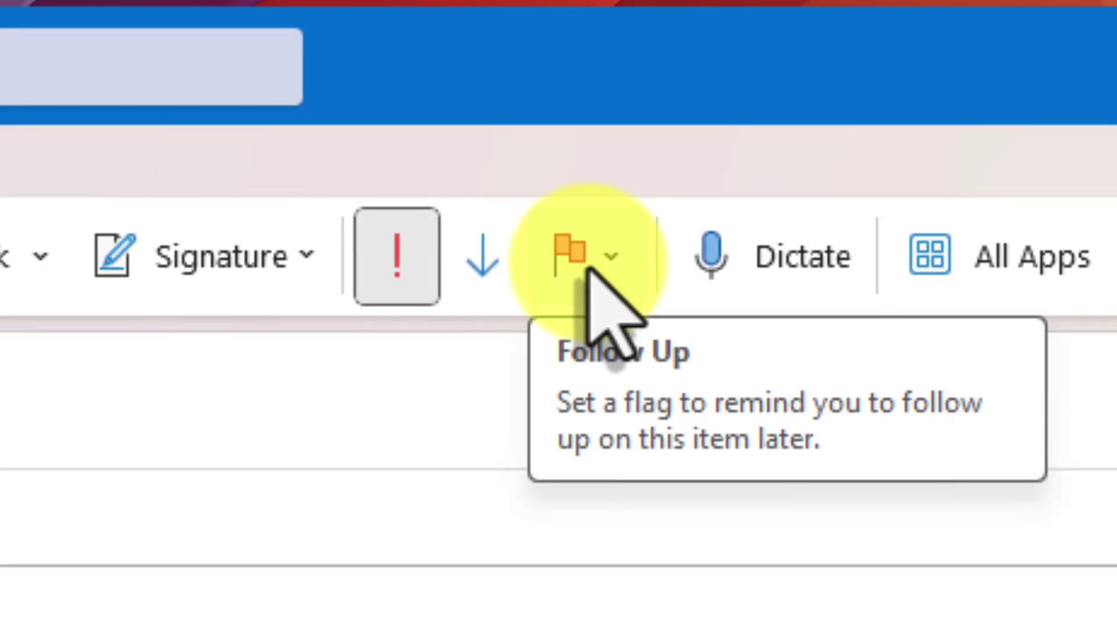
{"action": "left_click", "coordinate": [597, 273]}
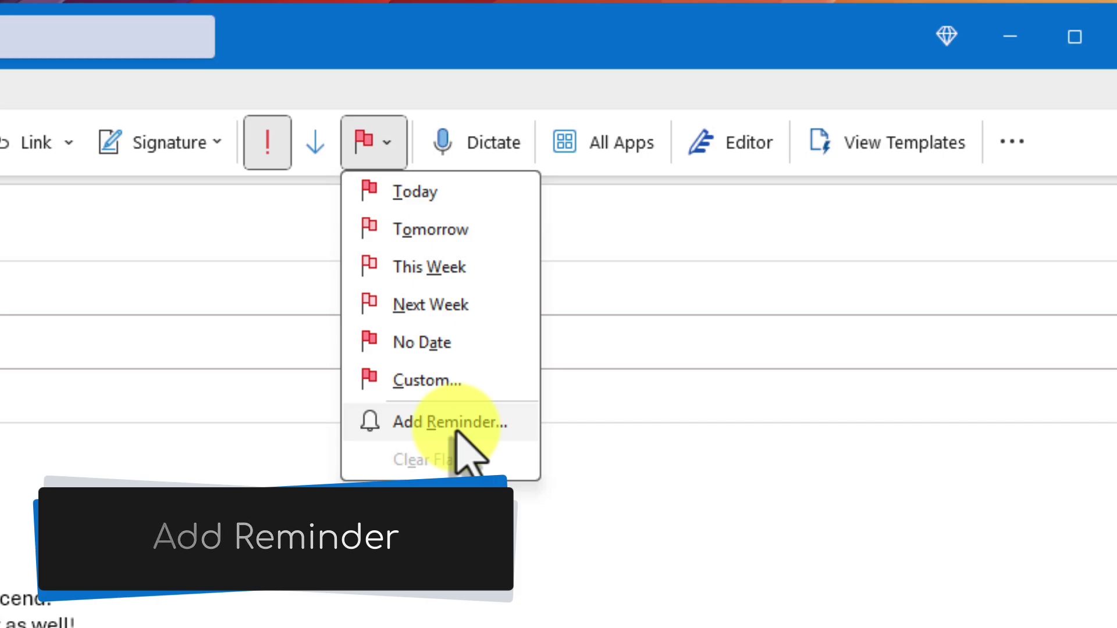
Step: In the custom flag settings, drop Flag for Me and flag recipients with Reply
{"action": "left_click", "coordinate": [449, 422]}
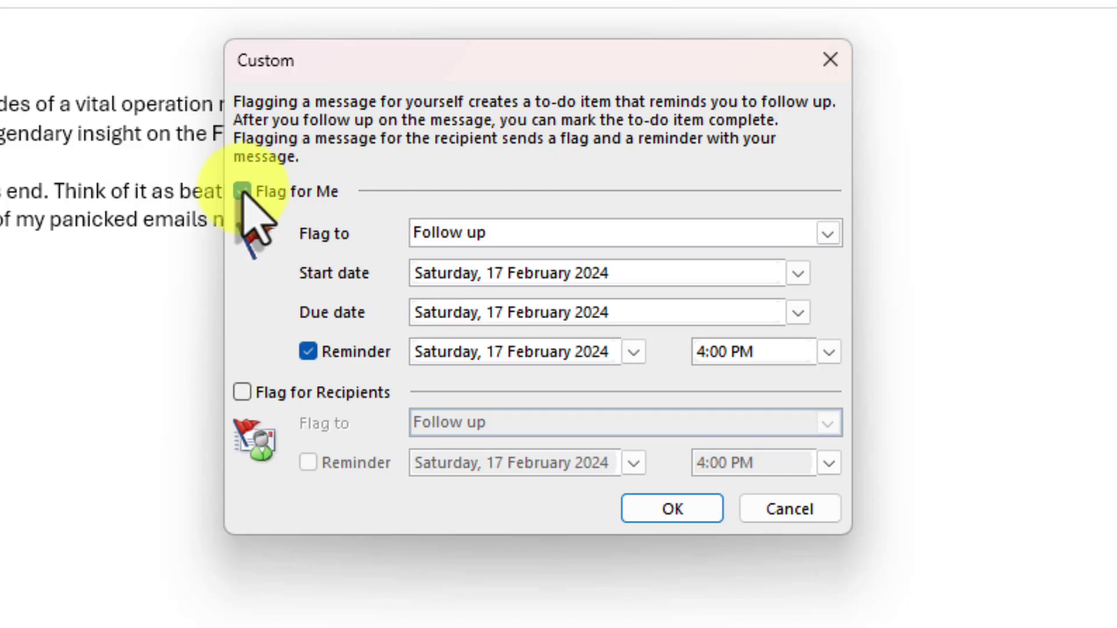
{"action": "left_click", "coordinate": [242, 191]}
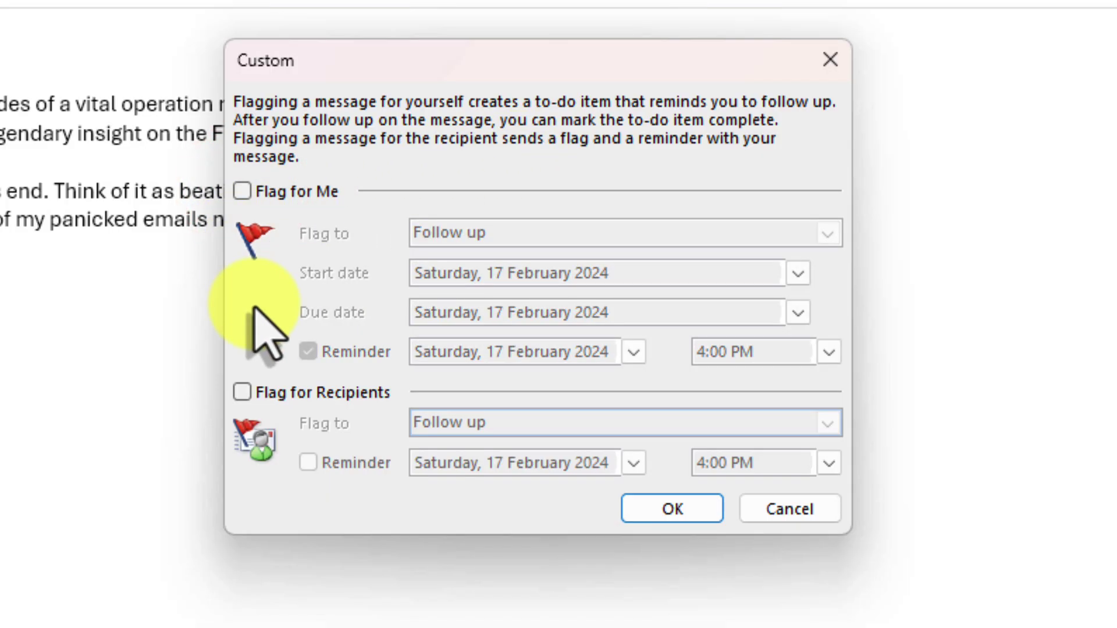
{"action": "left_click", "coordinate": [243, 393]}
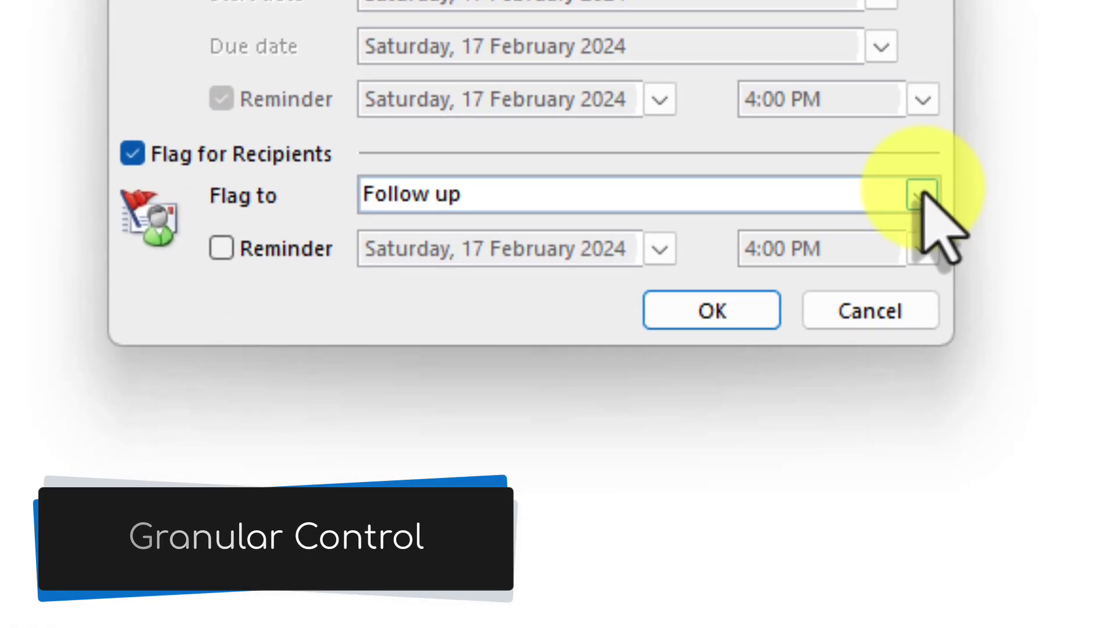
{"action": "left_click", "coordinate": [924, 196]}
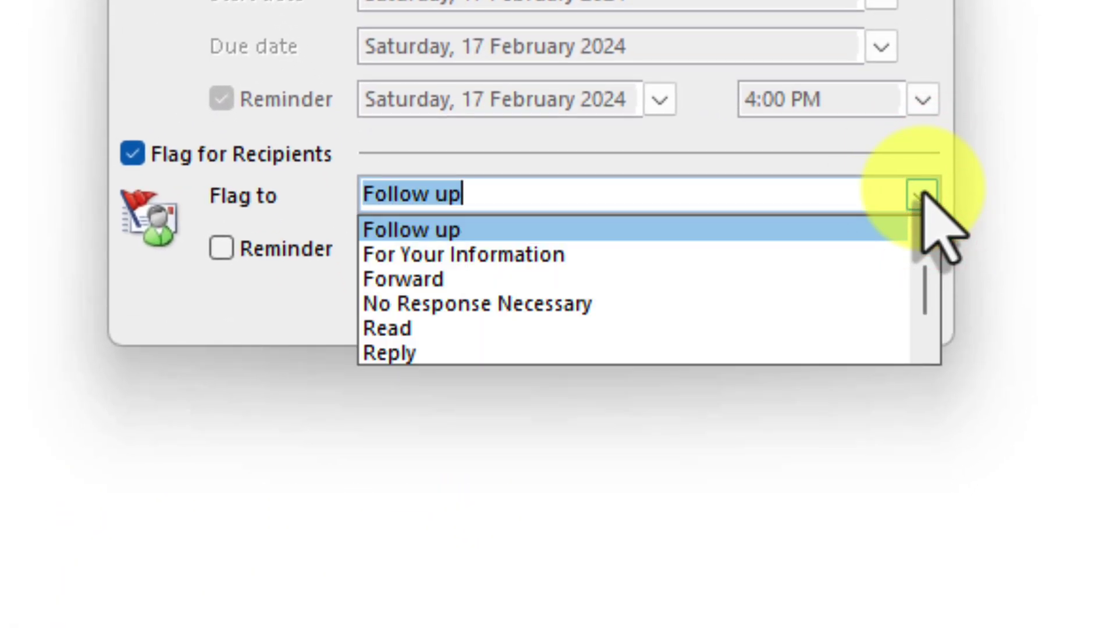
{"action": "left_click", "coordinate": [400, 353]}
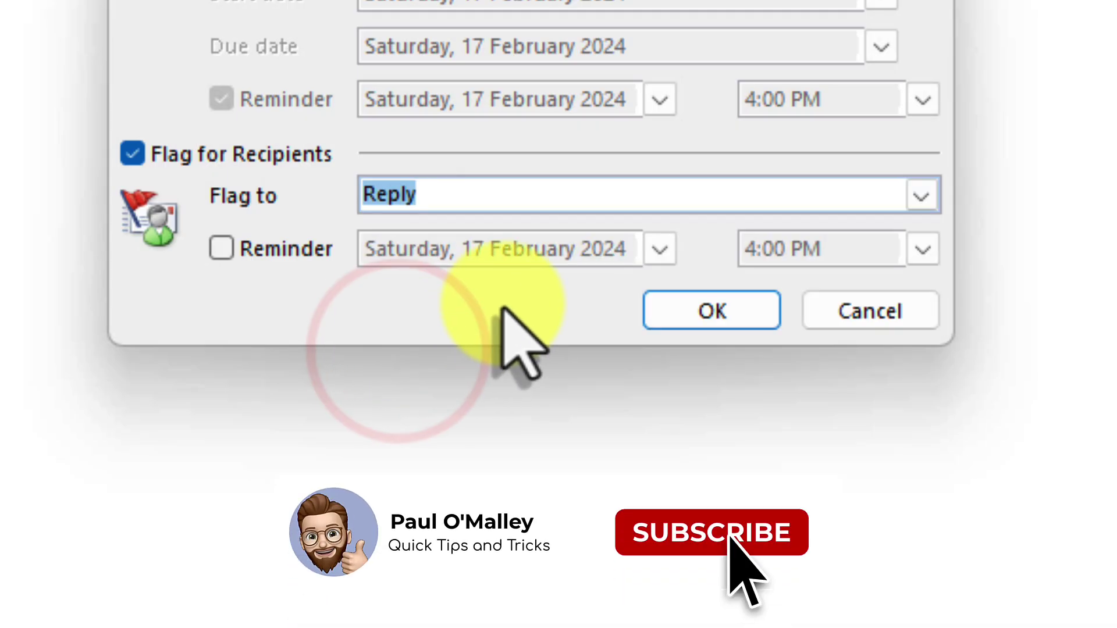
Step: Turn on the recipients' reminder for 23 February 2024 at 3:00 PM and apply it
{"action": "left_click", "coordinate": [222, 249]}
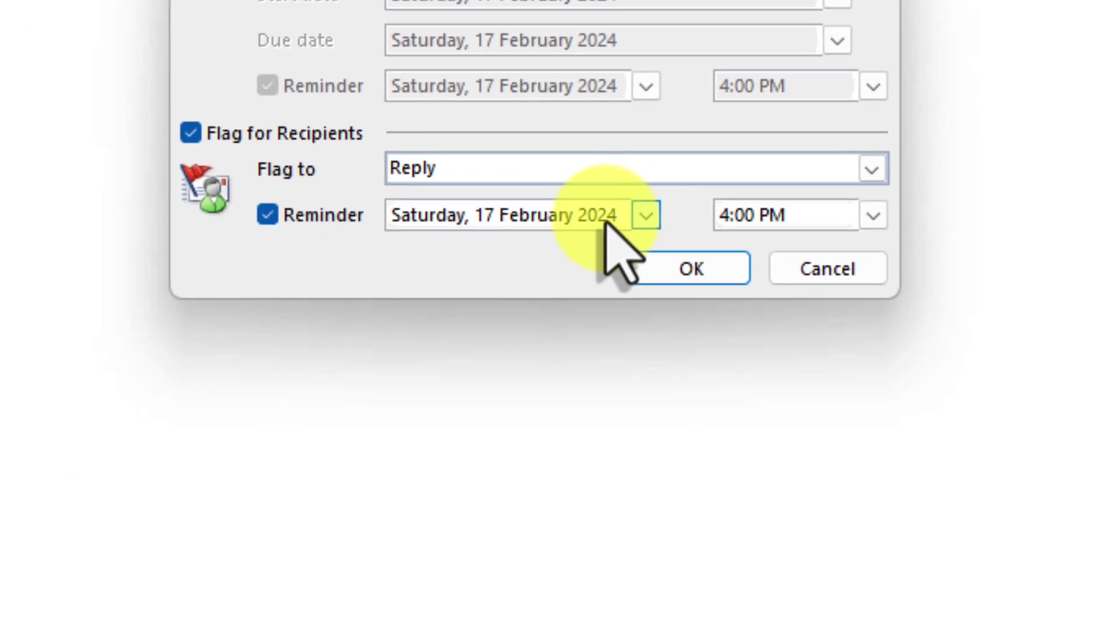
{"action": "left_click", "coordinate": [659, 247]}
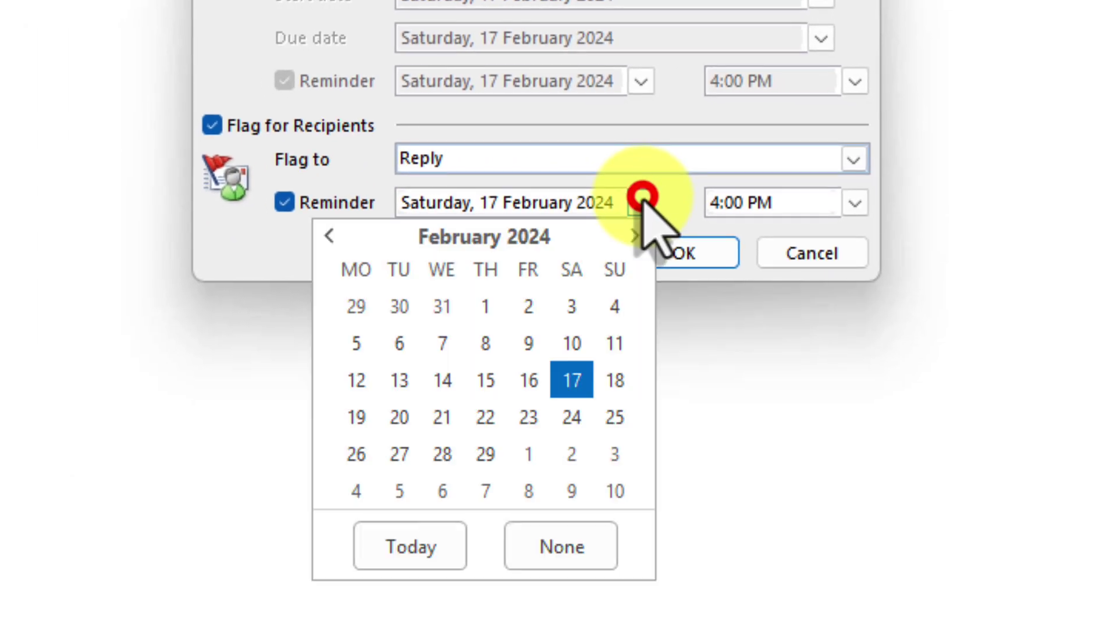
{"action": "left_click", "coordinate": [528, 418]}
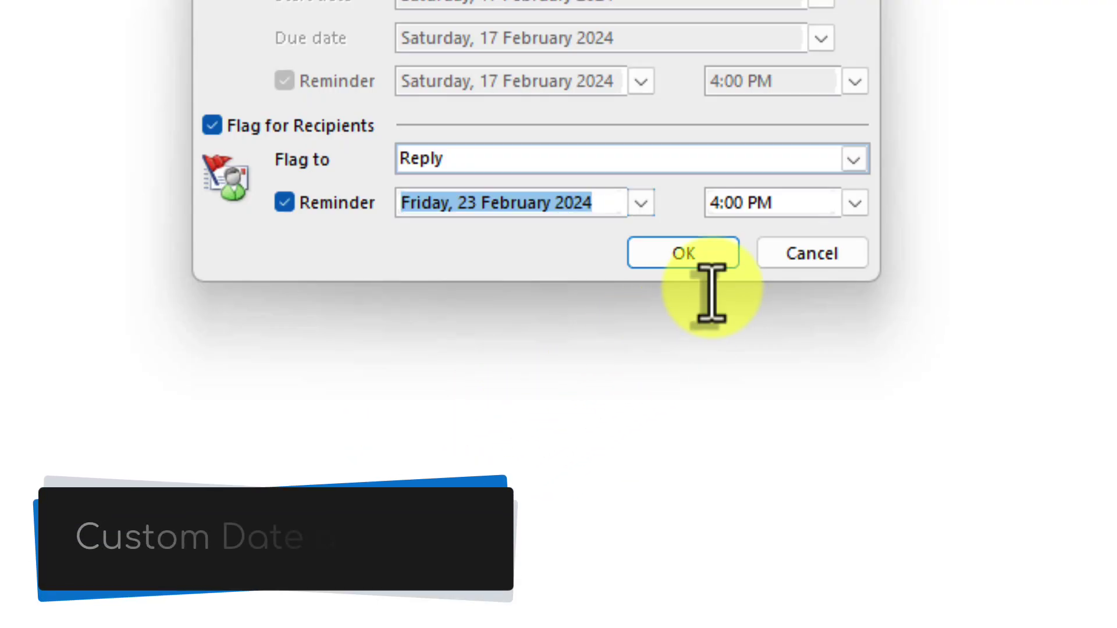
{"action": "left_click", "coordinate": [854, 202]}
{"action": "scroll", "coordinate": [850, 234], "scroll_direction": "up", "scroll_amount": 2}
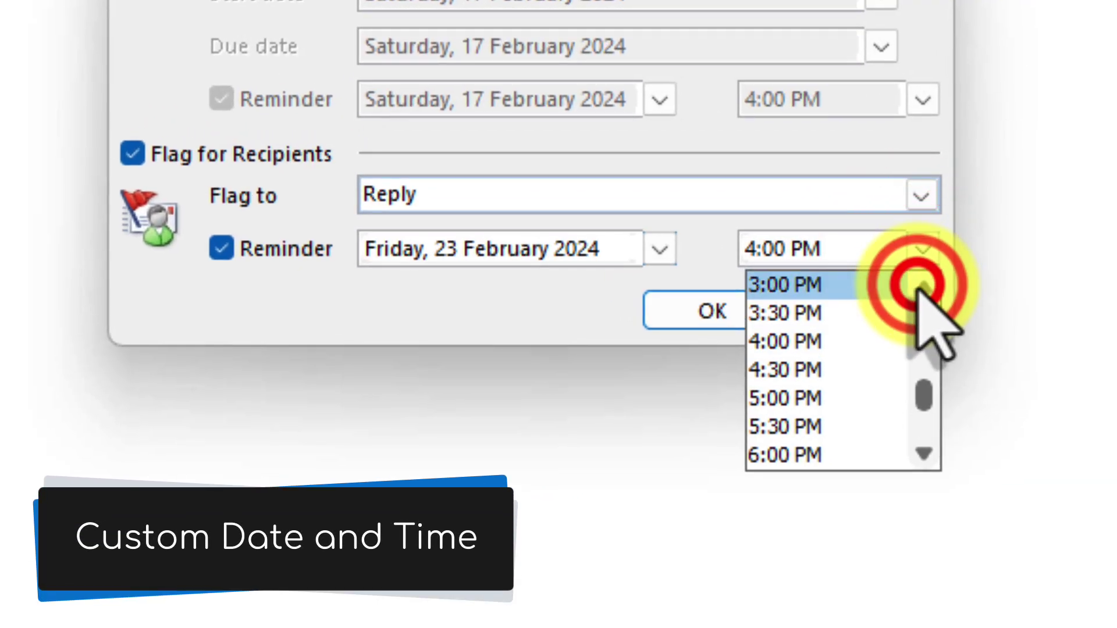
{"action": "left_click", "coordinate": [782, 287]}
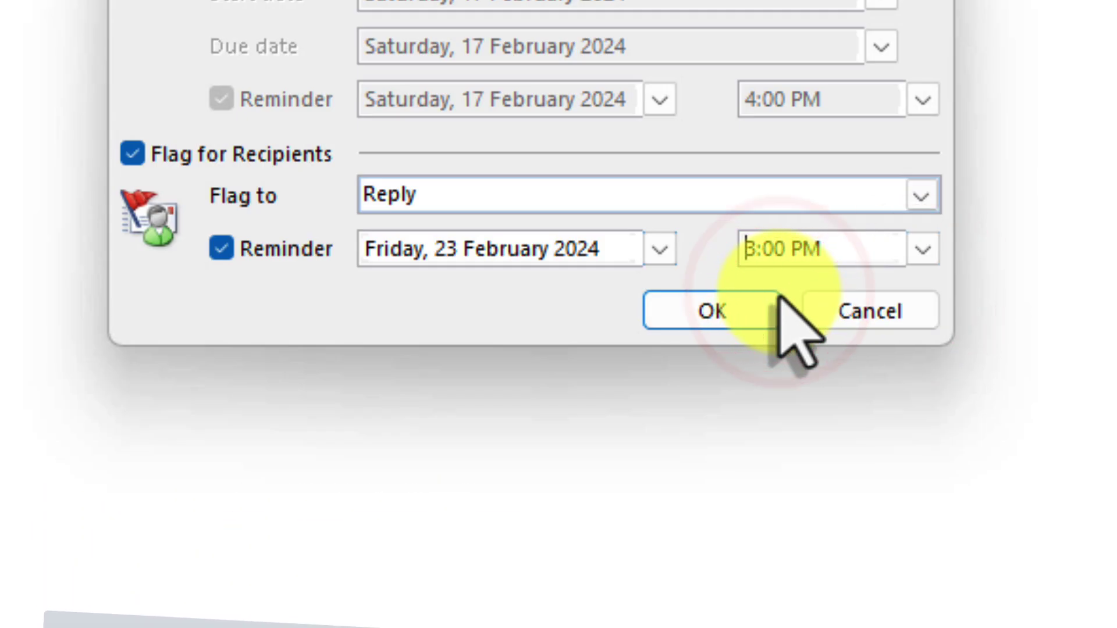
{"action": "left_click", "coordinate": [716, 260]}
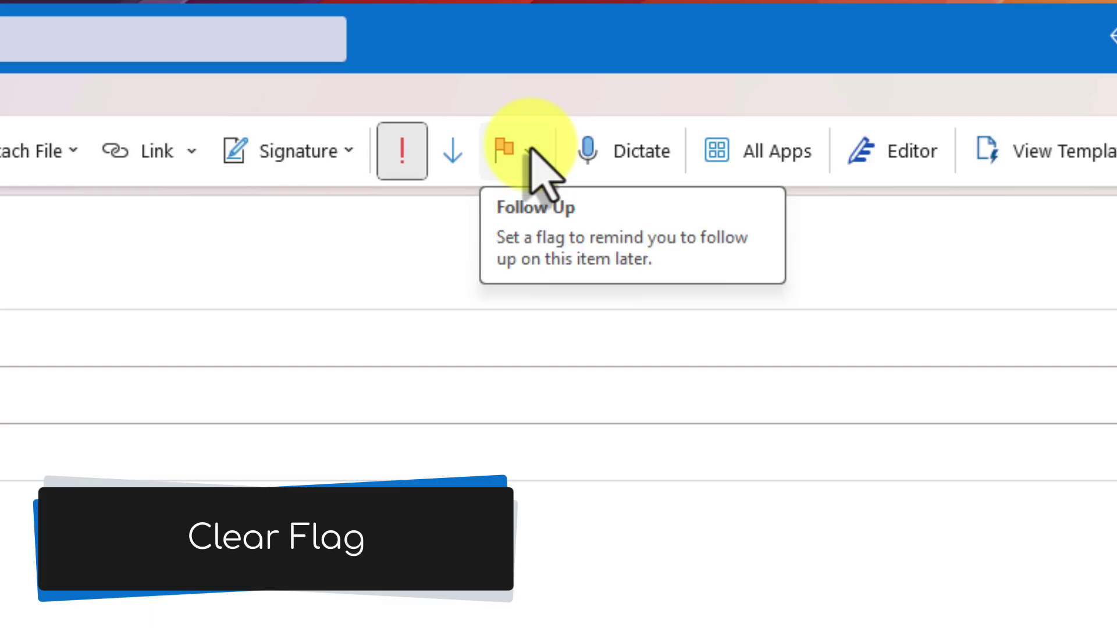
Step: Recheck the Follow Up options, then send the flagged high-importance email
{"action": "left_click", "coordinate": [529, 147]}
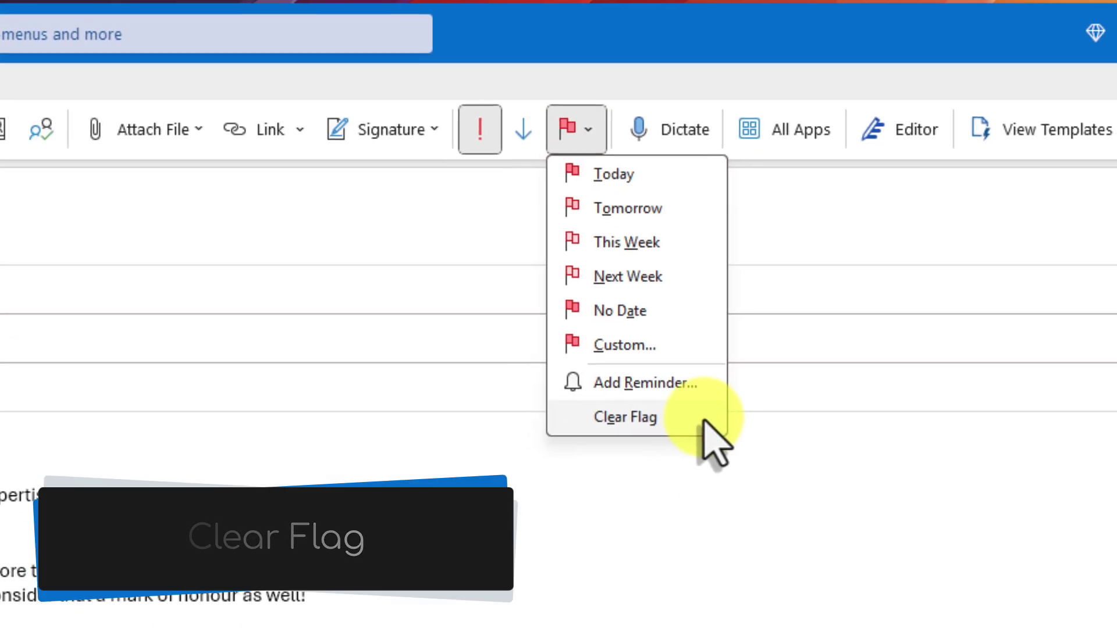
{"action": "left_click", "coordinate": [786, 272]}
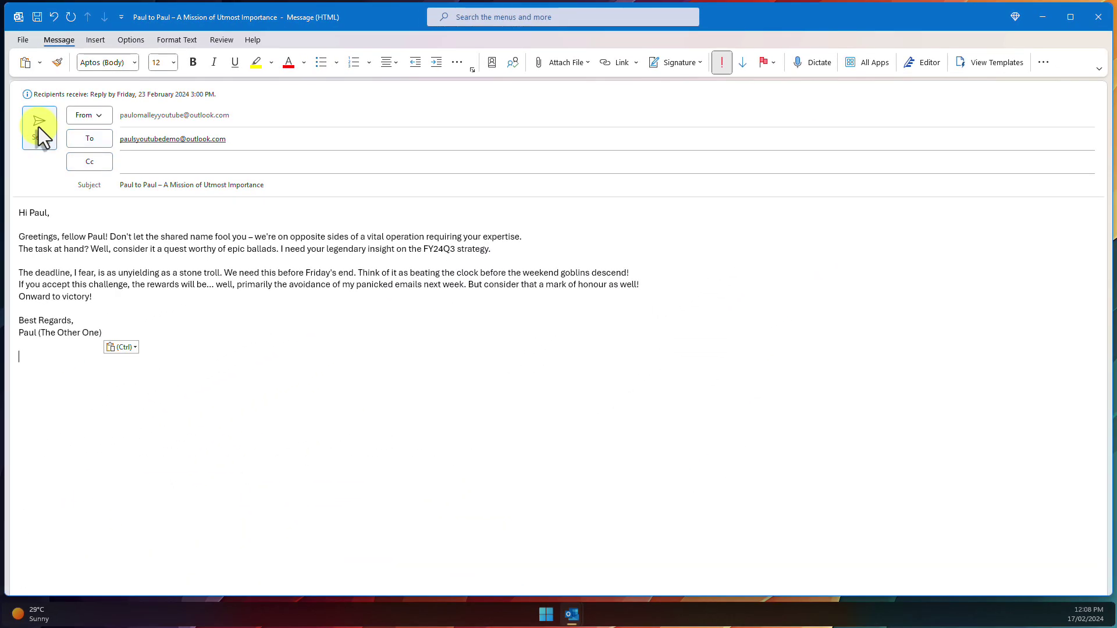
{"action": "left_click", "coordinate": [38, 127]}
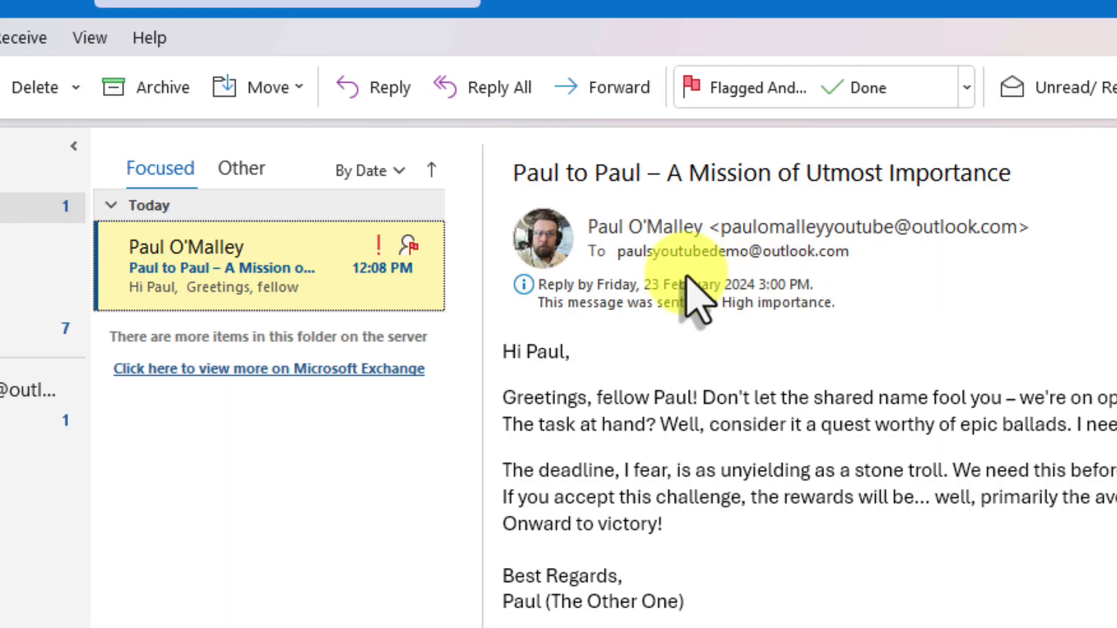
Step: Select the received message to inspect its Reply-by-Friday flag and high importance
{"action": "left_click", "coordinate": [409, 248]}
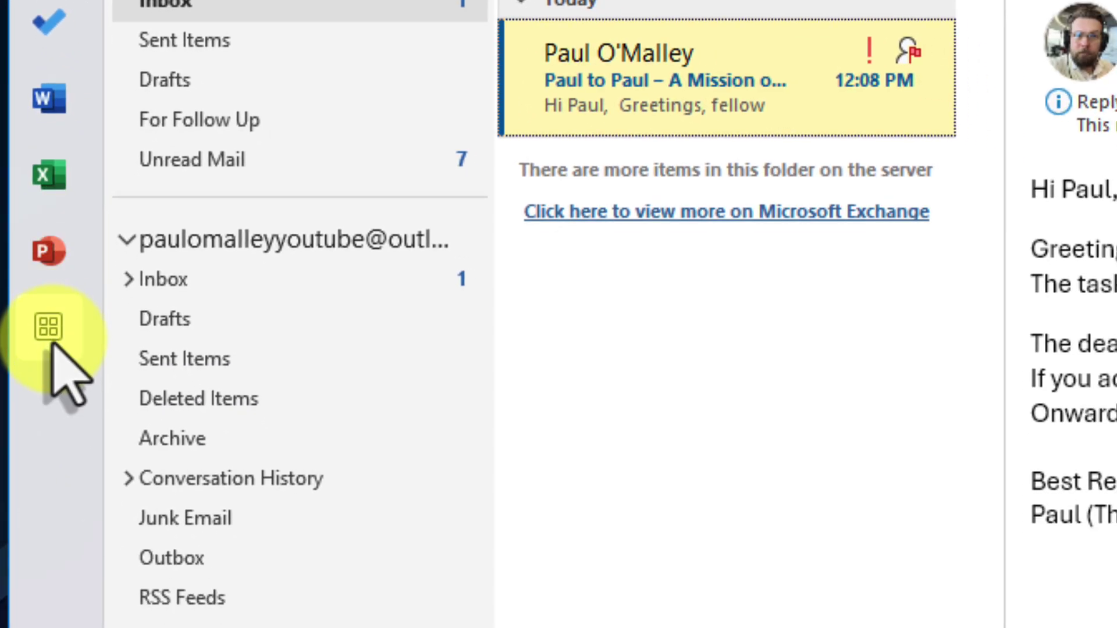
{"action": "left_click", "coordinate": [51, 341]}
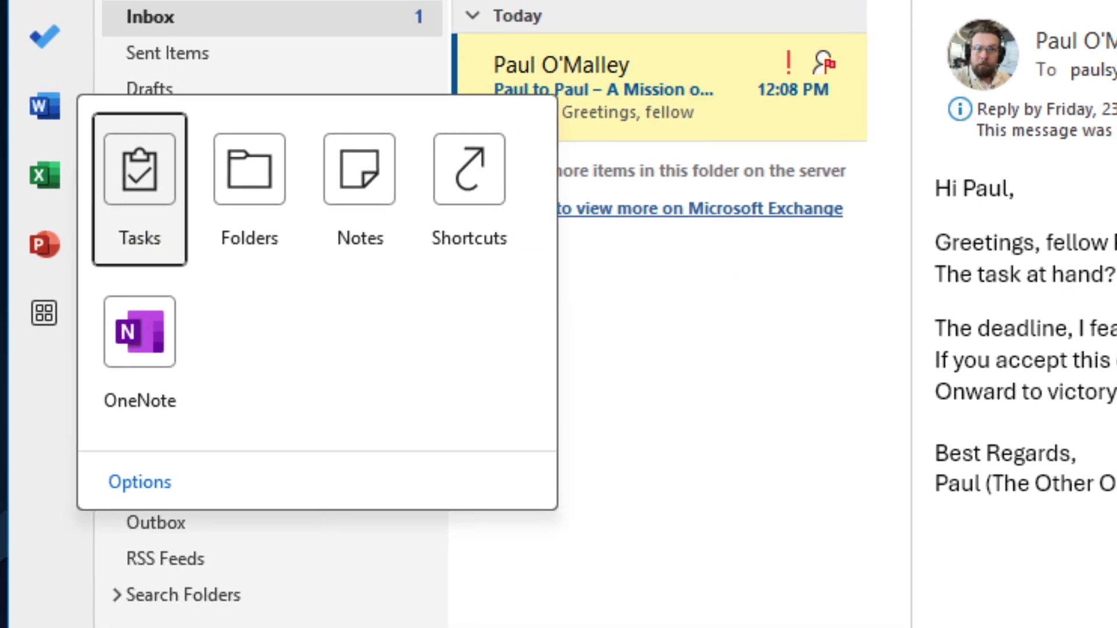
{"action": "key", "text": "Escape"}
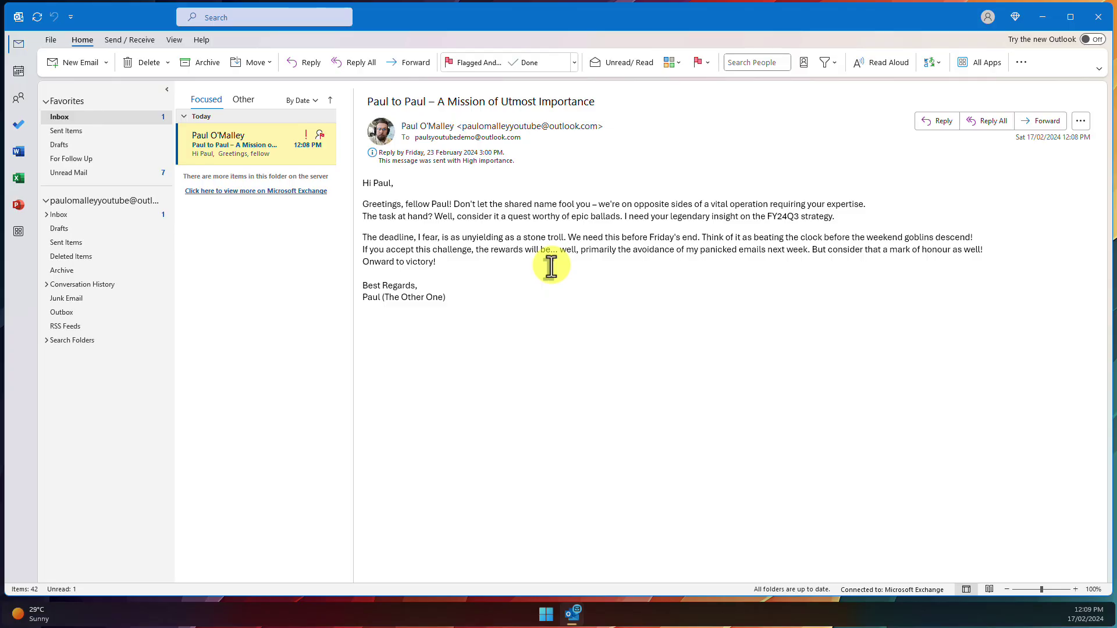
Step: Use the title-bar Minimize button to shrink the Outlook window
{"action": "left_click", "coordinate": [1046, 16]}
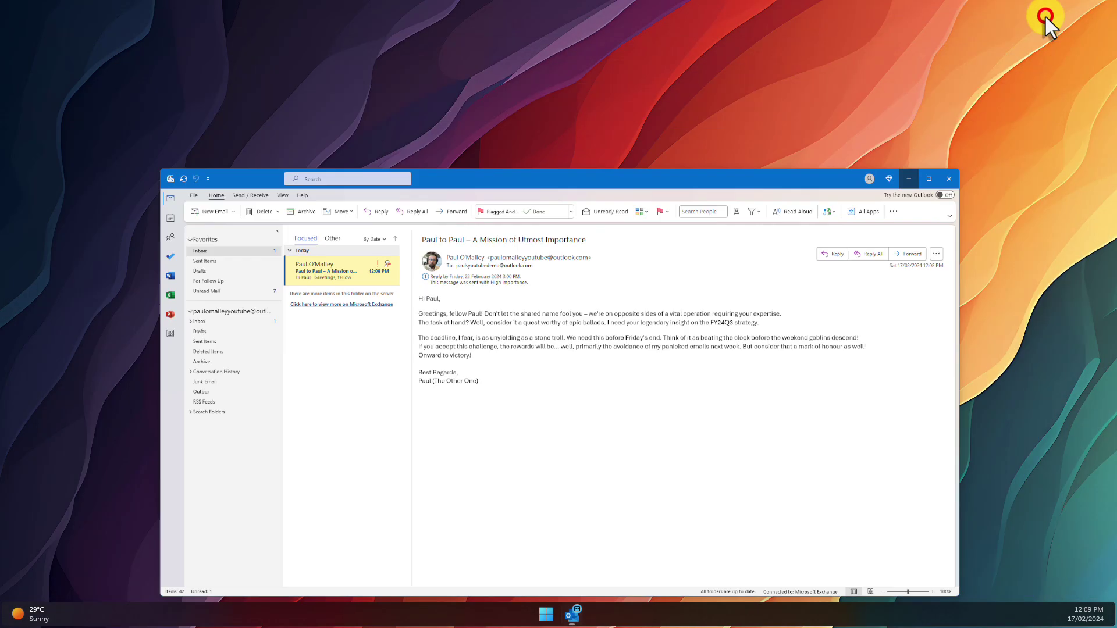